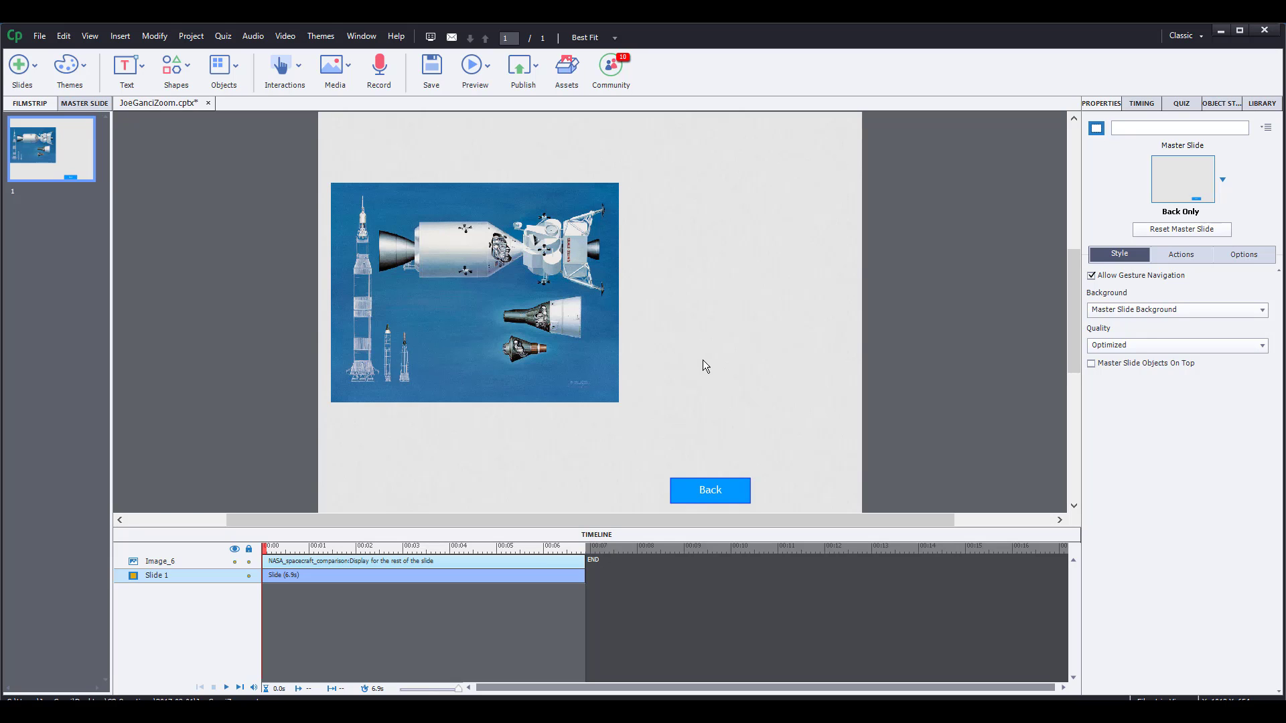
Browse Media > Image into the Jay Shuck folder, then cancel without inserting an image
left_click(342, 71)
left_click(363, 141)
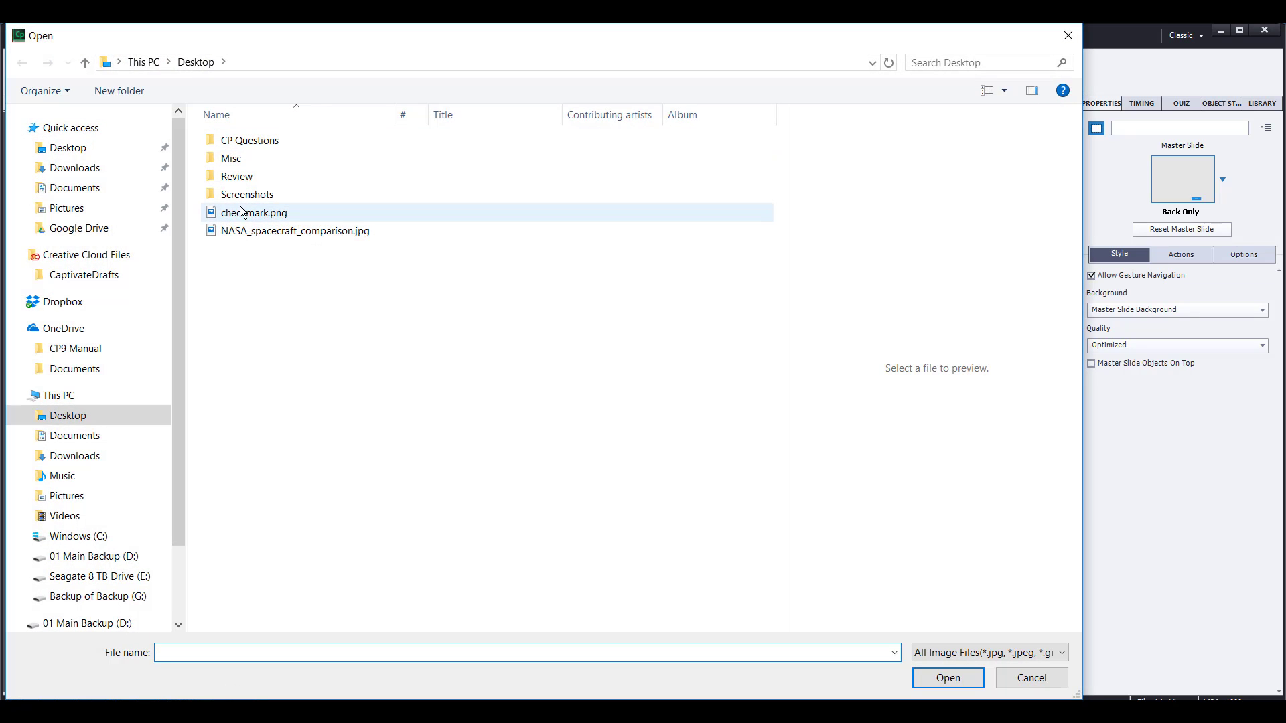
double_click(293, 140)
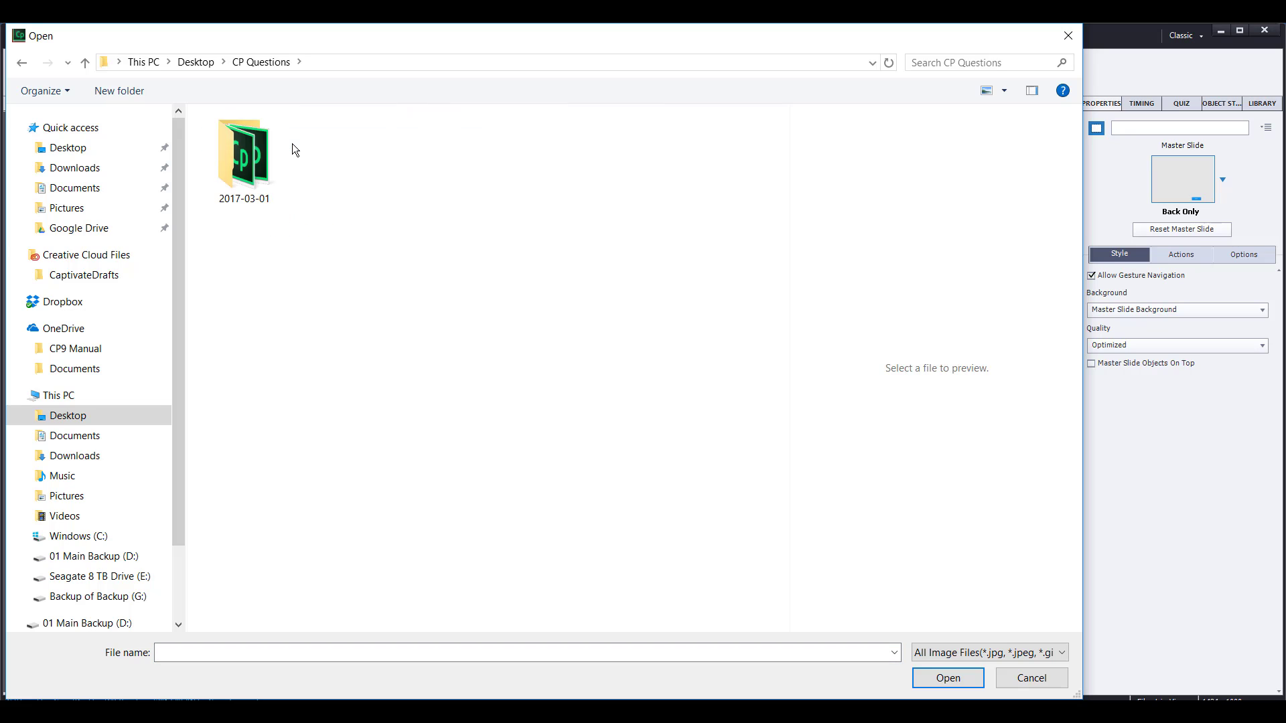
double_click(244, 153)
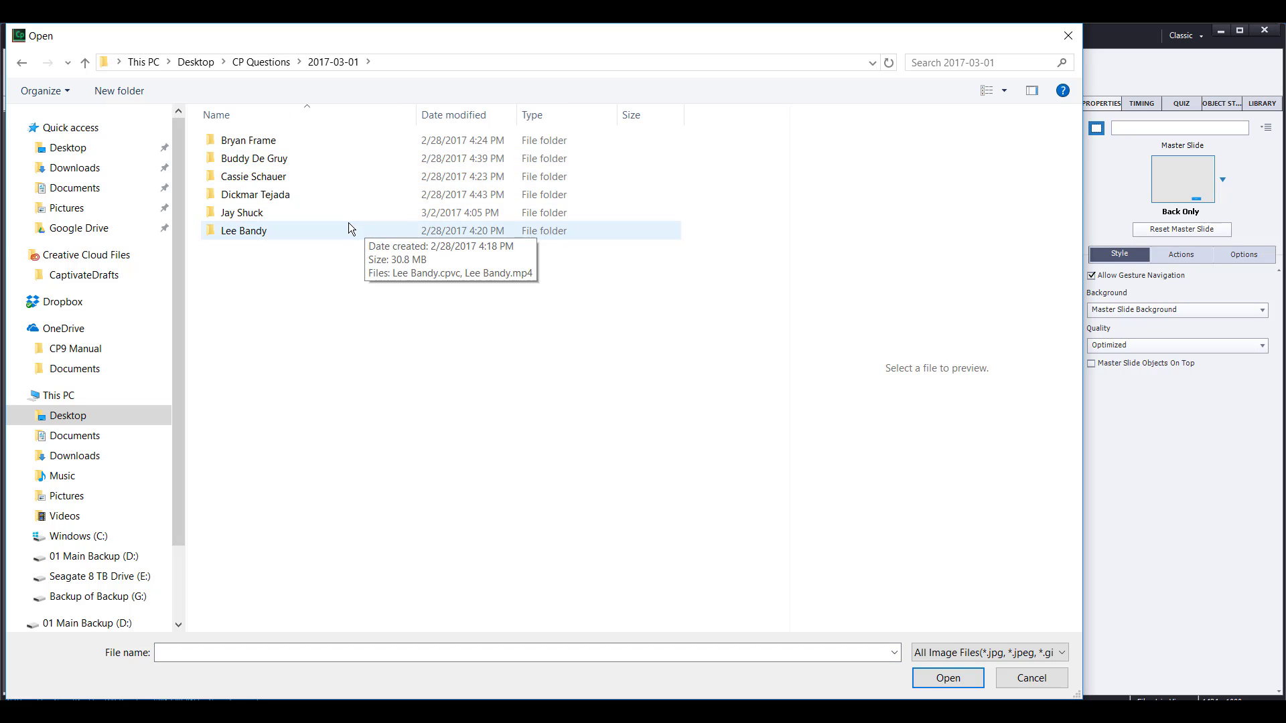
double_click(298, 212)
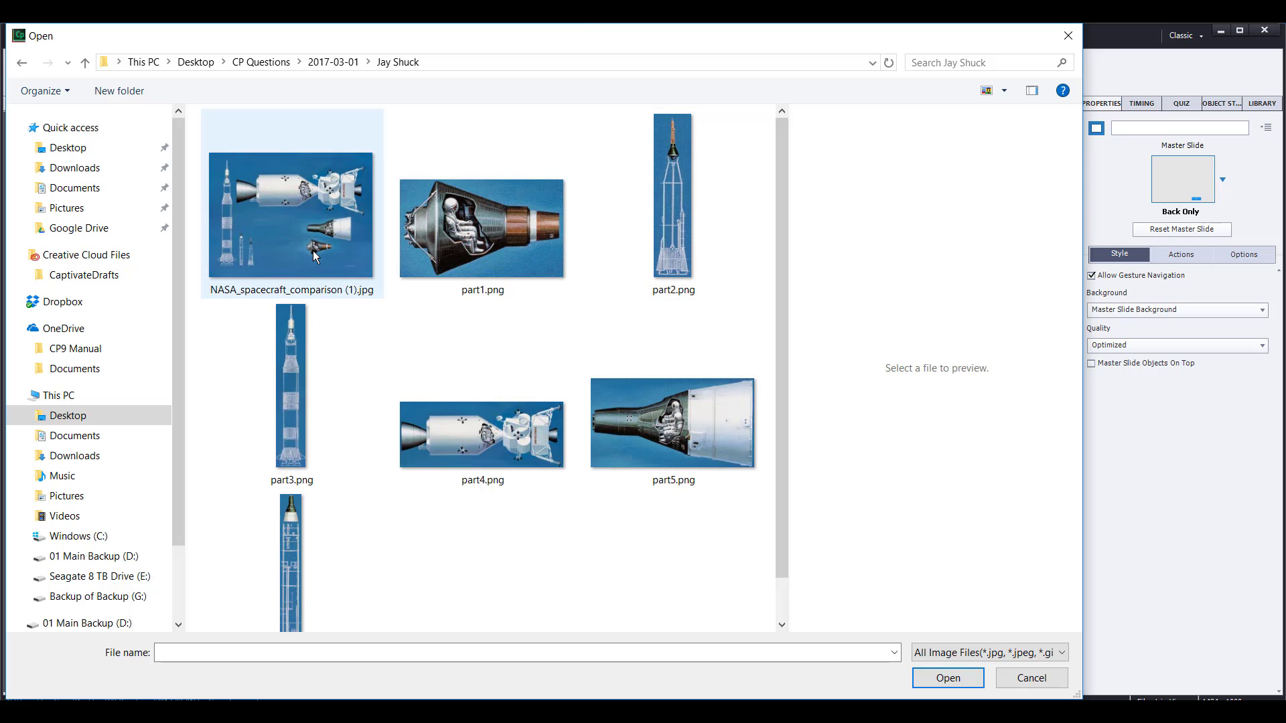
mouse_move(312, 250)
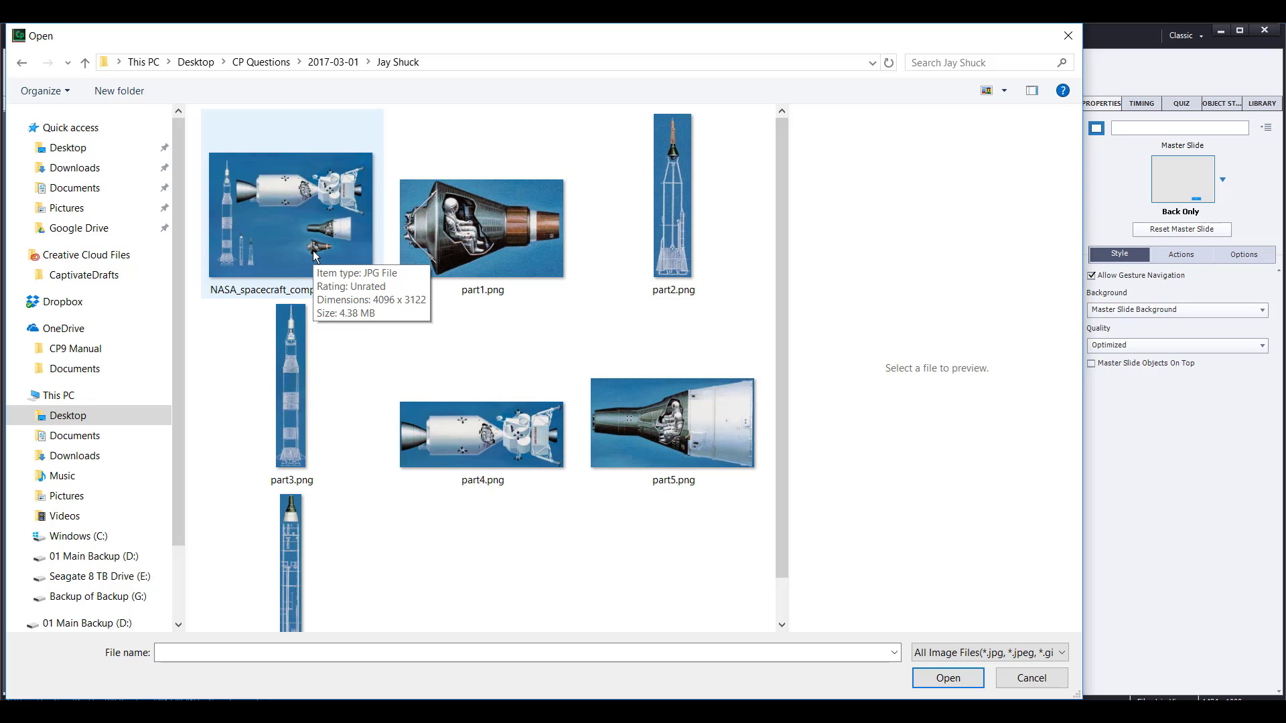
left_click(1031, 678)
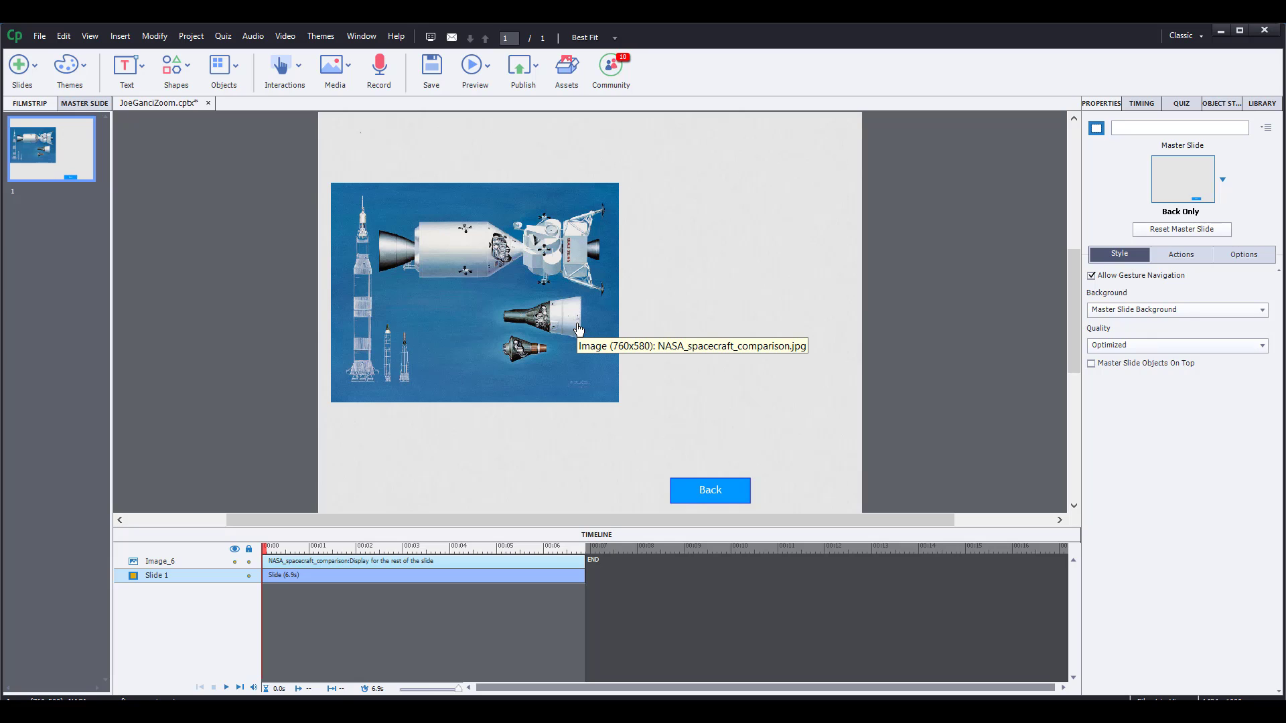
Bring up the Objects list of insertable special objects
left_click(227, 66)
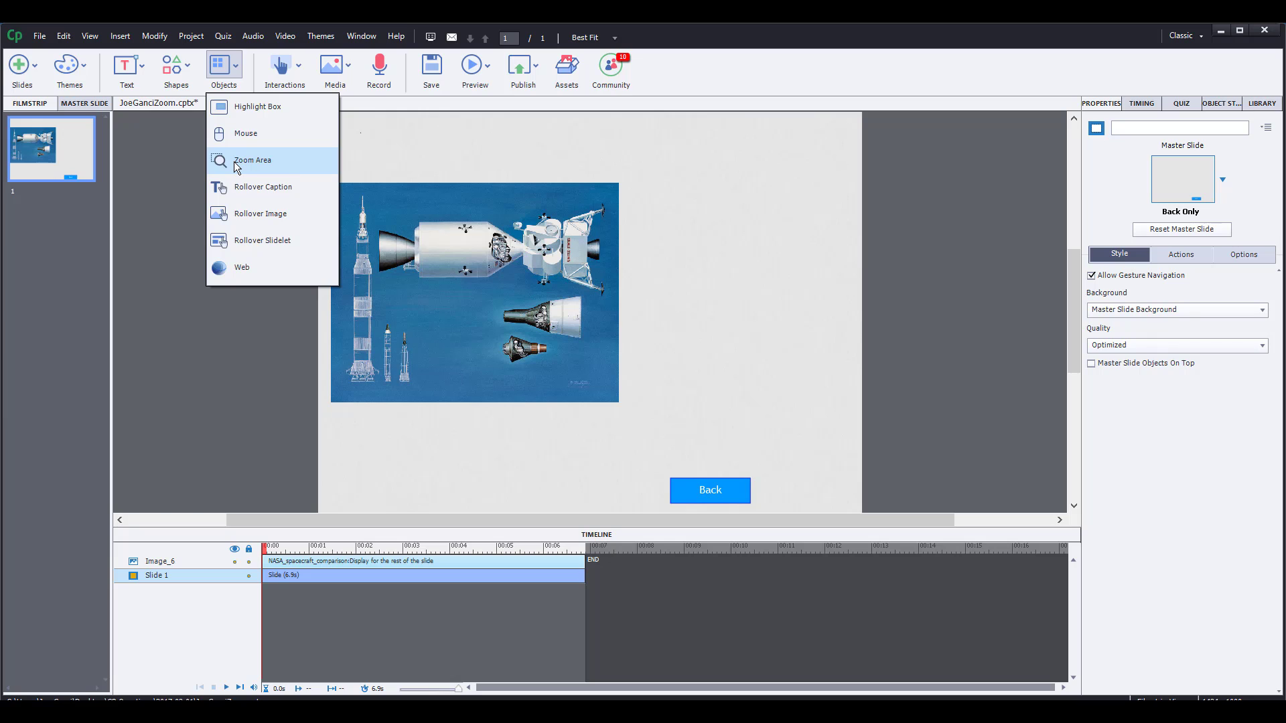
Add a zoom area and place its source rectangle over the middle capsule
left_click(234, 165)
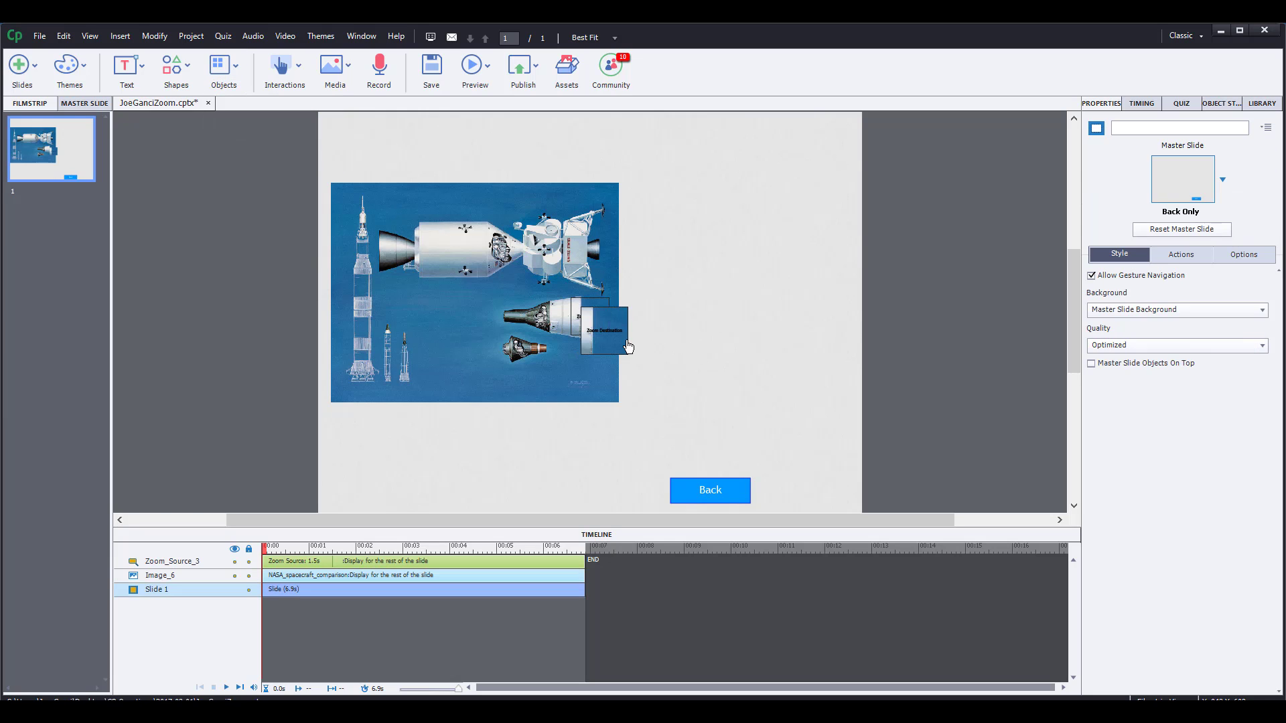
left_click_drag(720, 311, 769, 314)
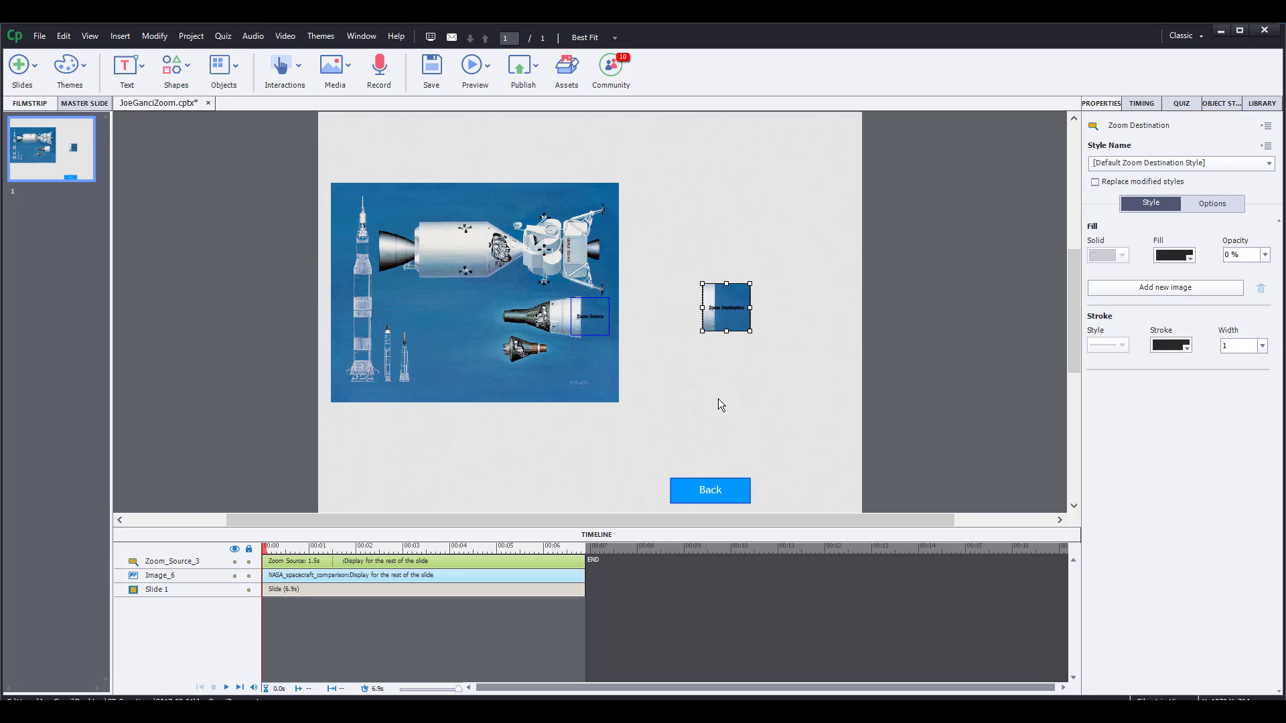
left_click(712, 354)
left_click(601, 331)
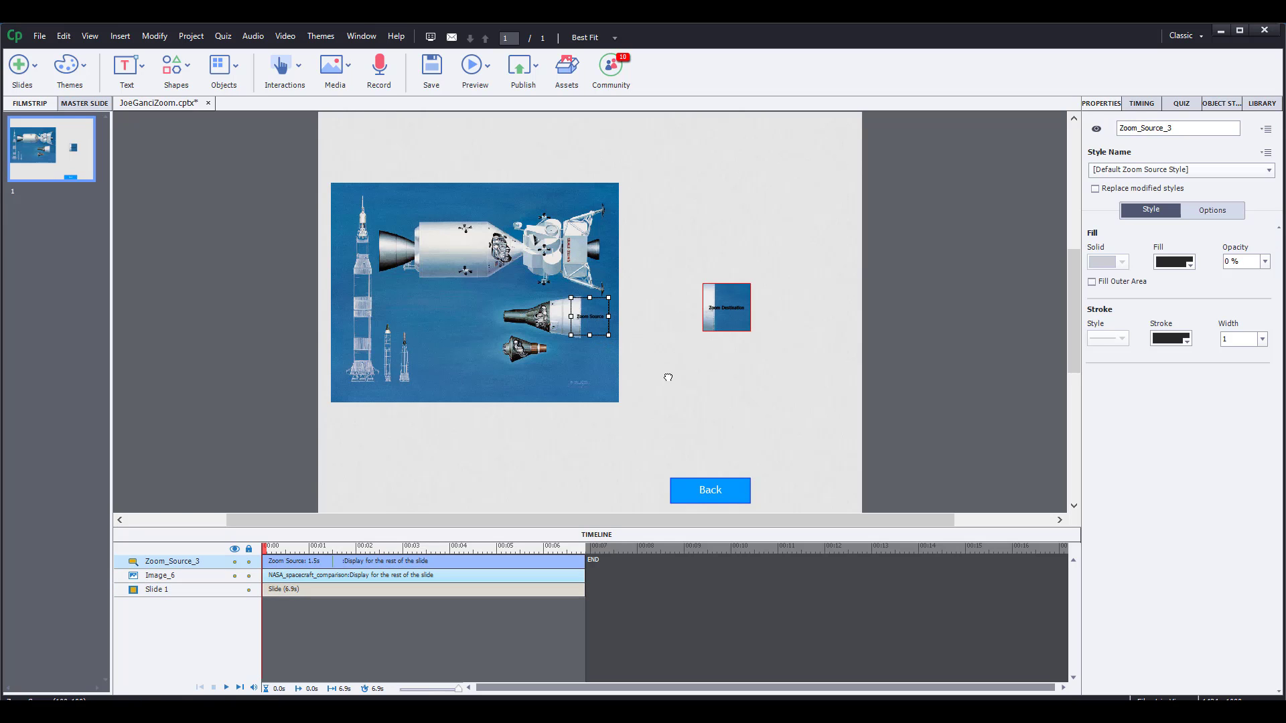
left_click_drag(601, 334, 678, 387)
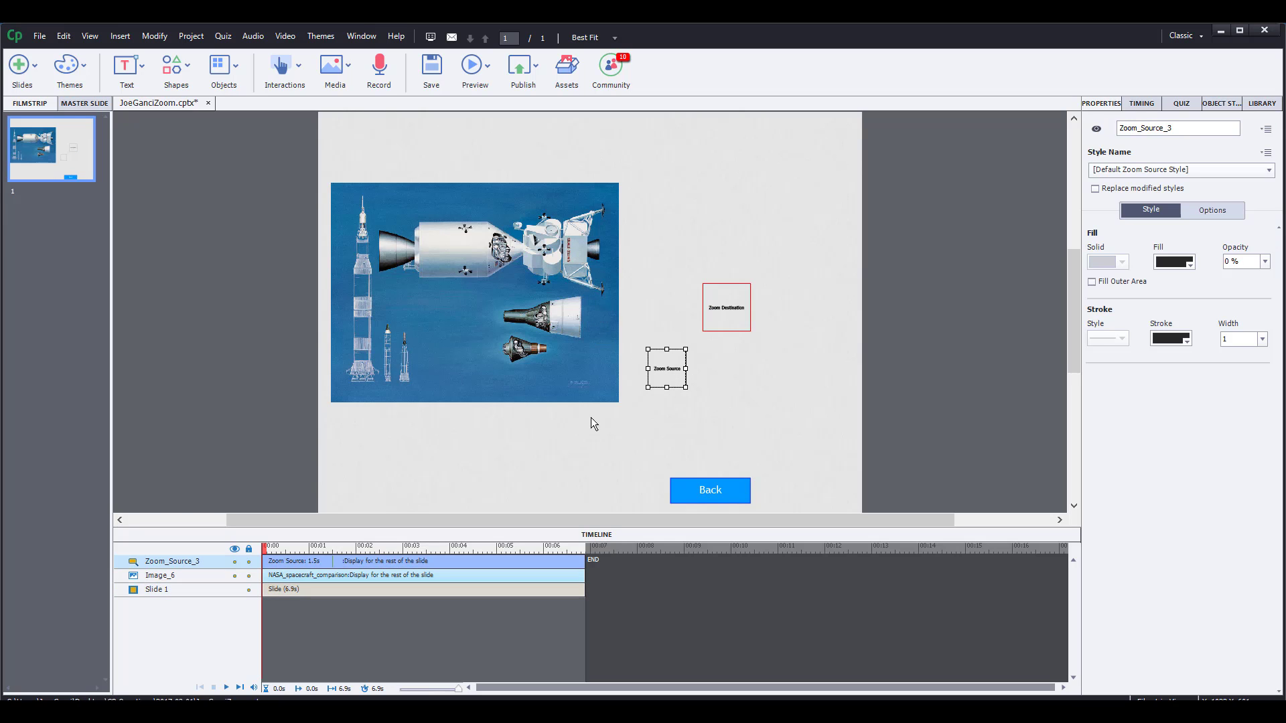
mouse_move(649, 368)
left_mouse_down()
mouse_move(505, 311)
mouse_move(598, 342)
left_mouse_up()
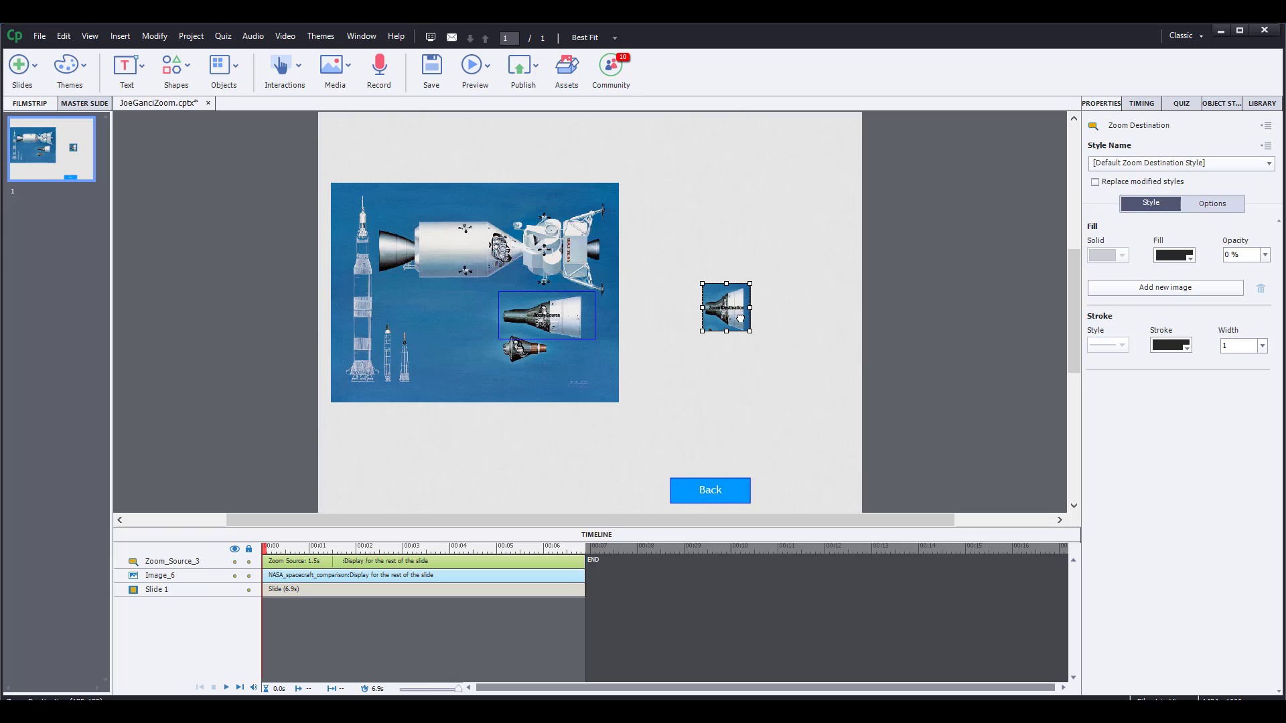
Move the zoom destination beside the picture and enlarge it
mouse_move(726, 307)
left_mouse_down()
mouse_move(669, 292)
mouse_move(842, 375)
left_mouse_up()
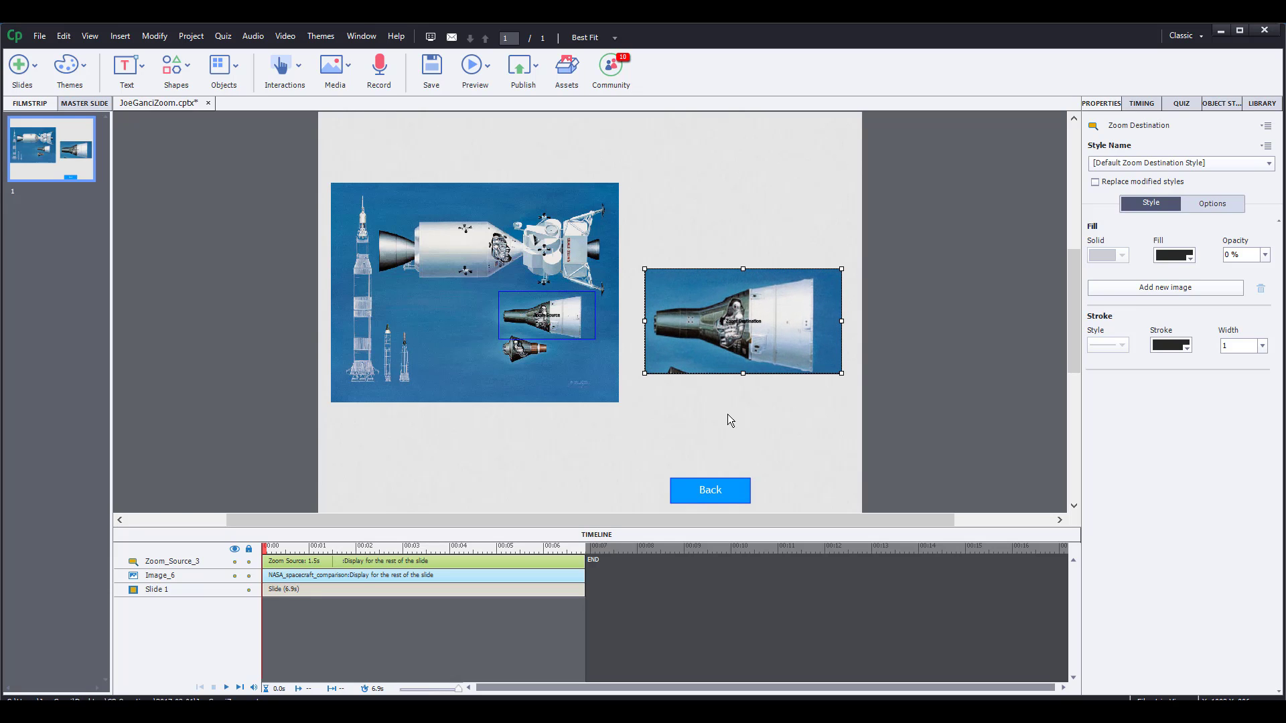
left_click_drag(644, 374, 621, 378)
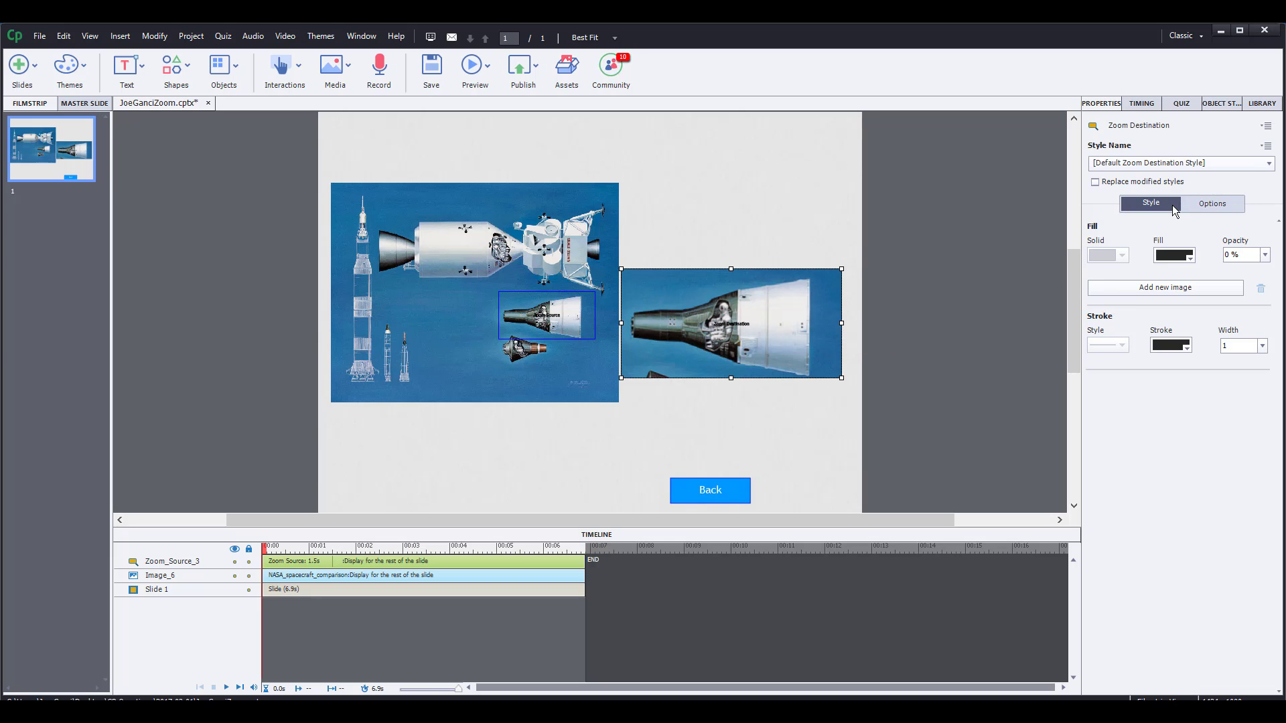
Fill the zoom destination with the imported part5.png capsule image
left_click(1179, 291)
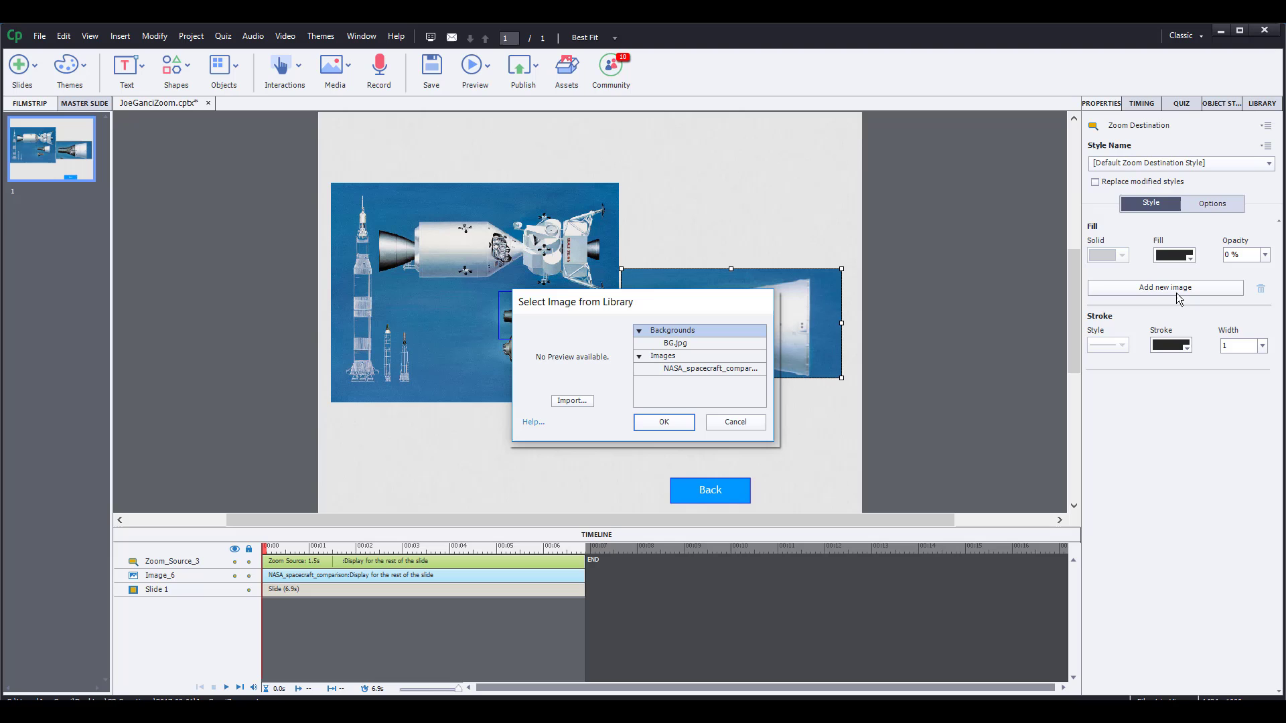
left_click(573, 402)
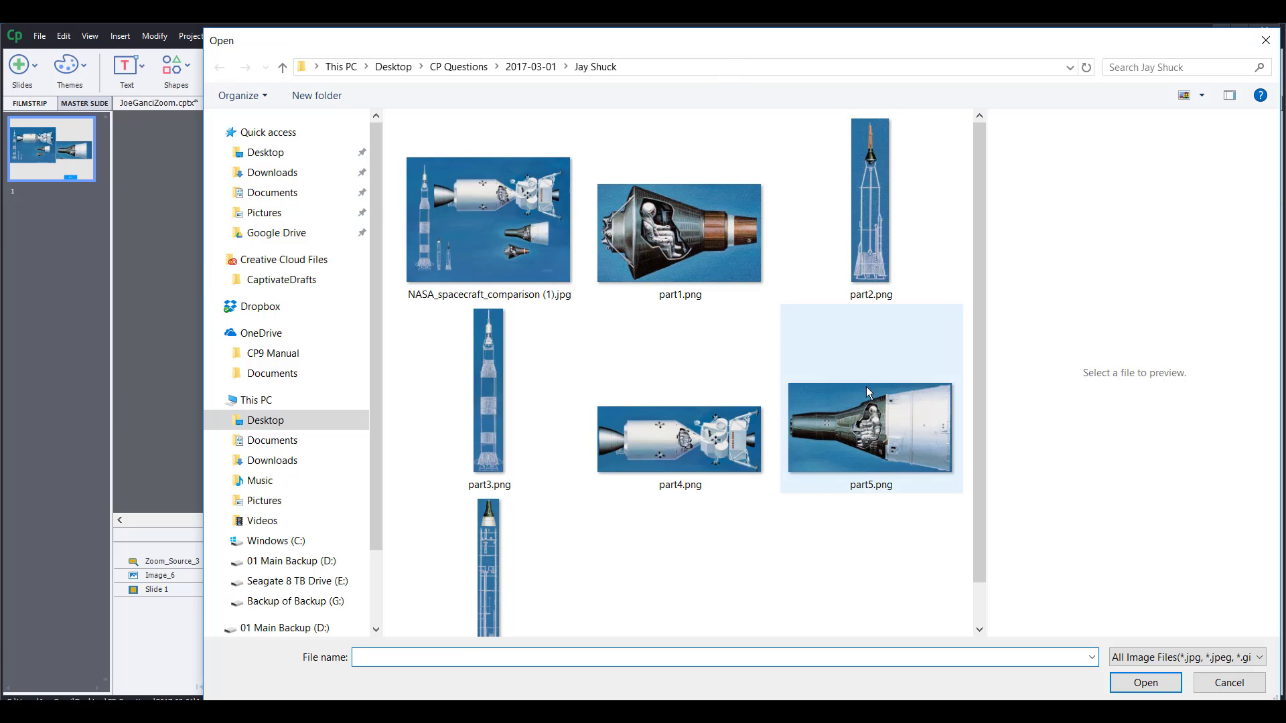
left_click(889, 429)
left_click(1146, 684)
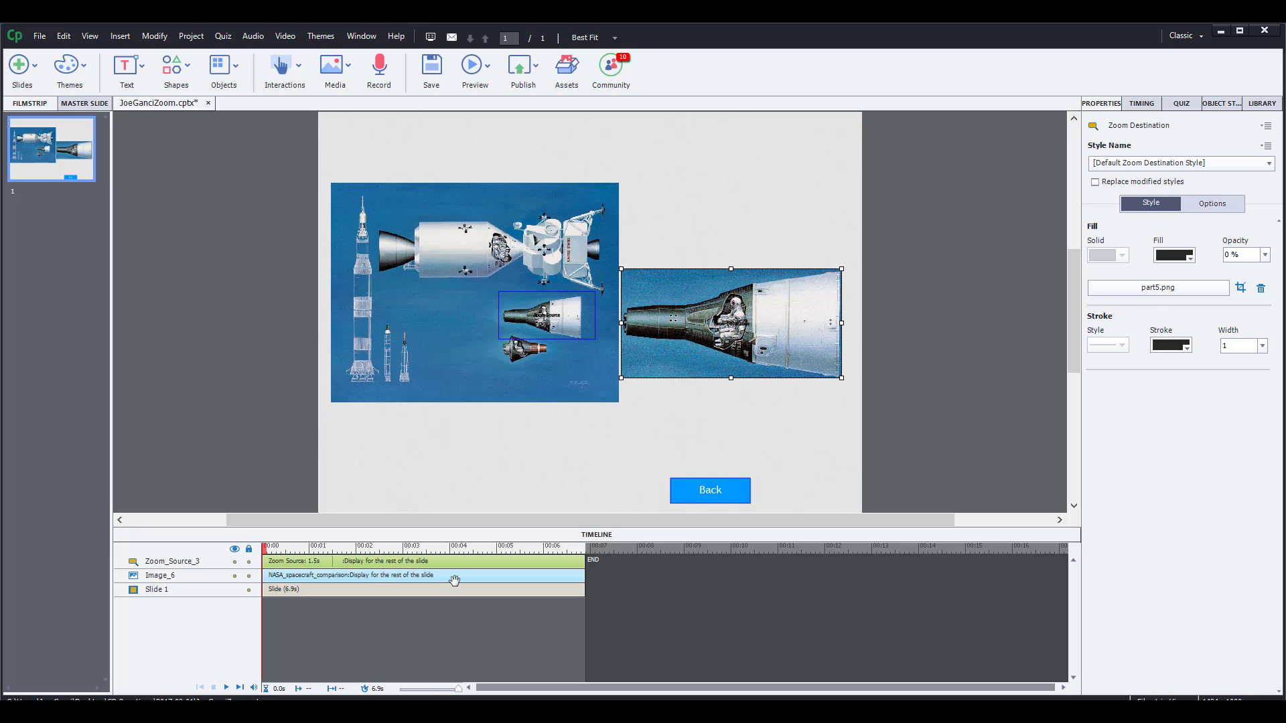
Delay Zoom_Source_3 so it begins a few seconds into the timeline
left_click(302, 562)
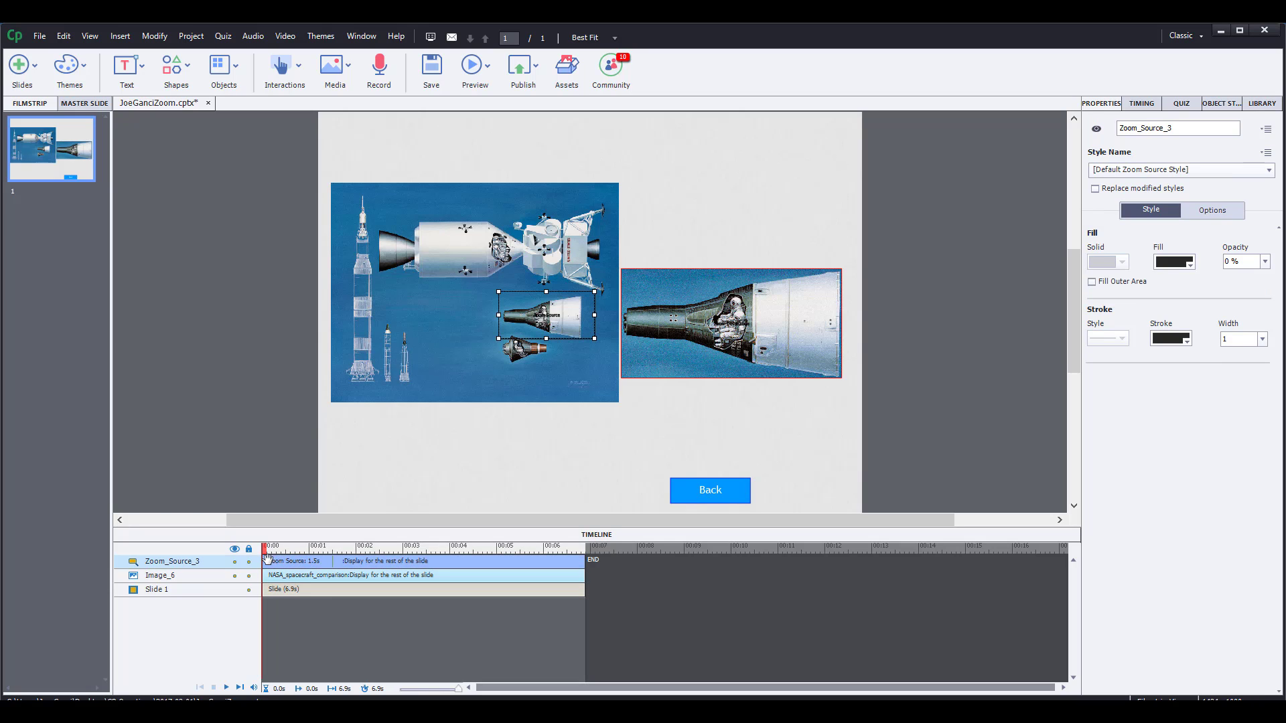
left_click_drag(271, 561, 398, 563)
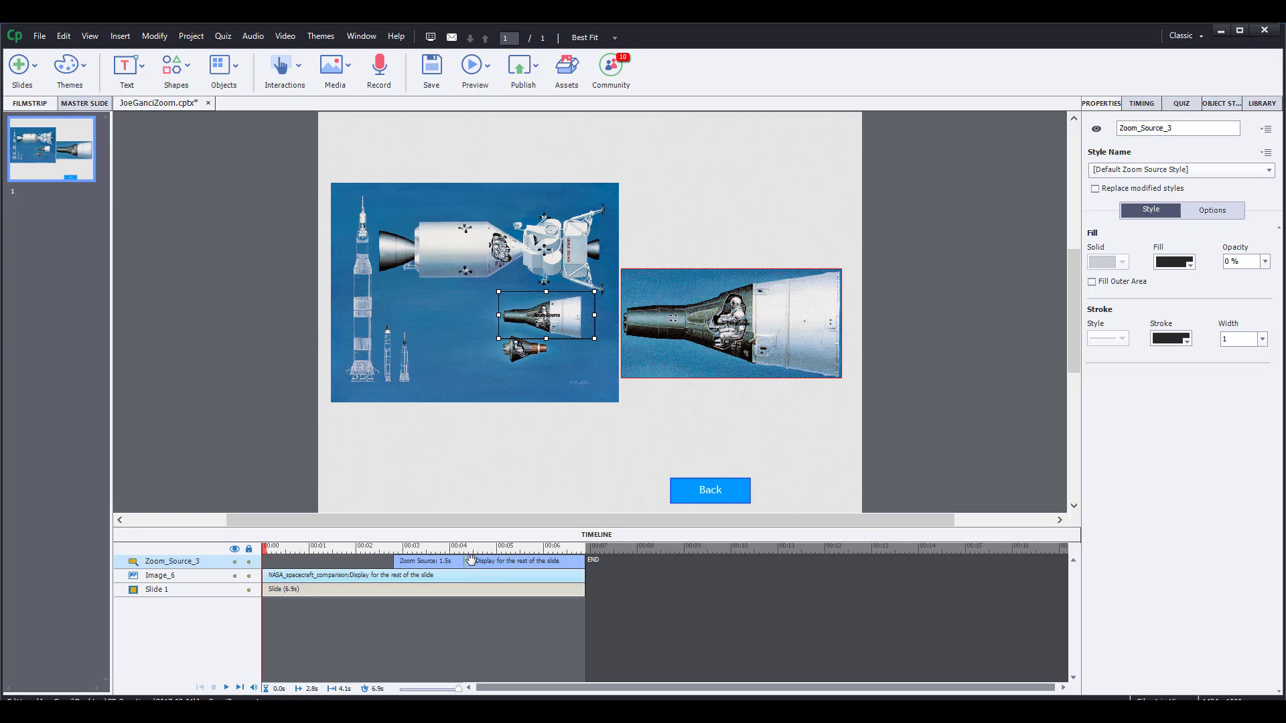
Attach Mercury.mp3 as the zoom source's object audio and close the audio window
right_click(473, 563)
mouse_move(592, 551)
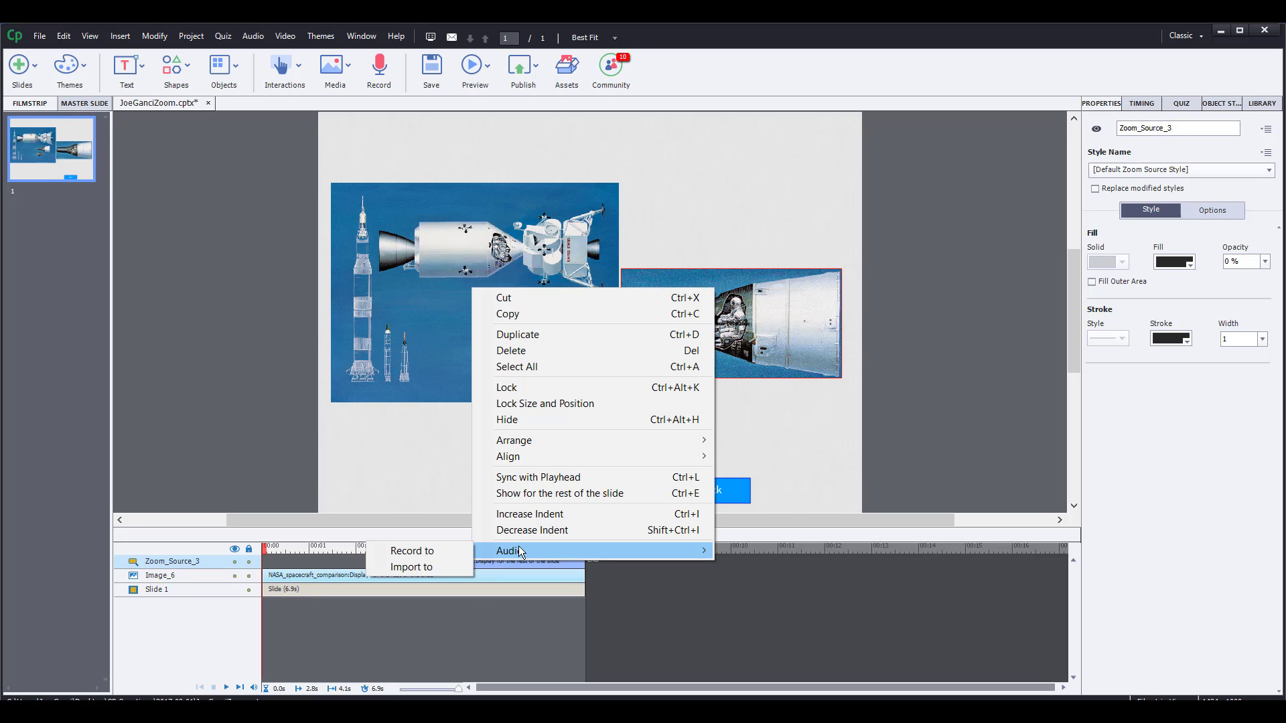
left_click(452, 568)
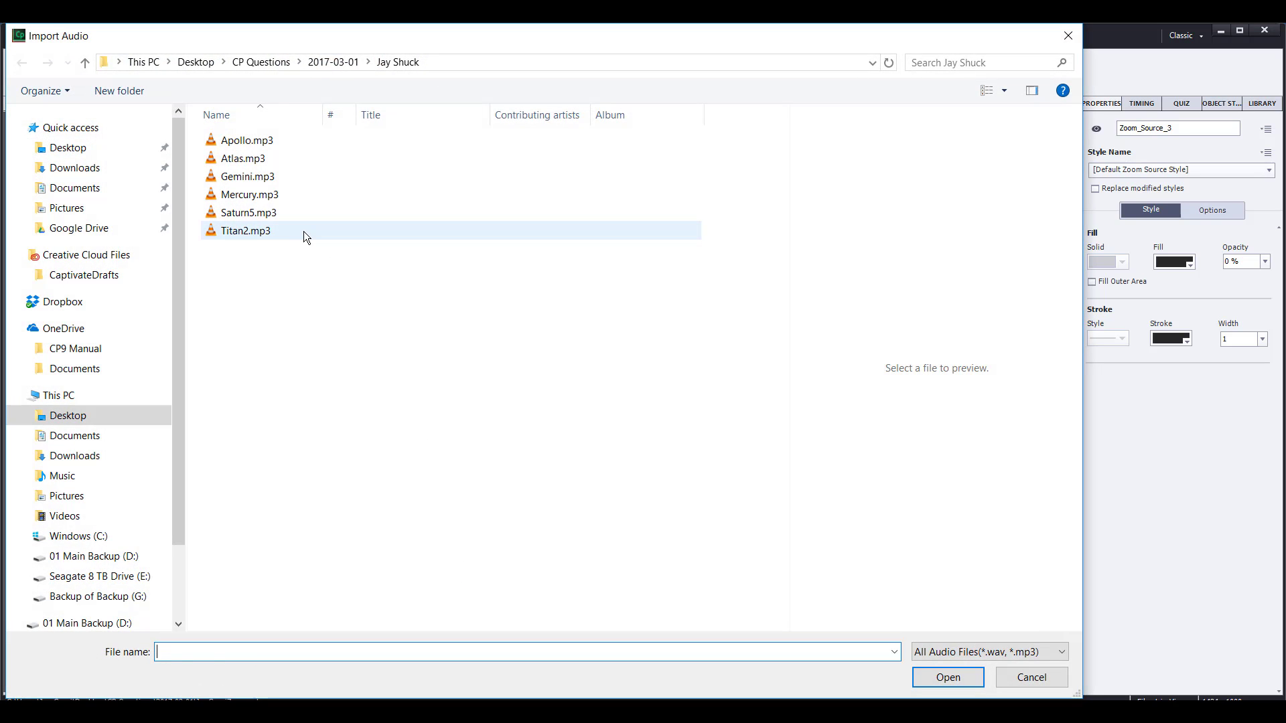
left_click(282, 195)
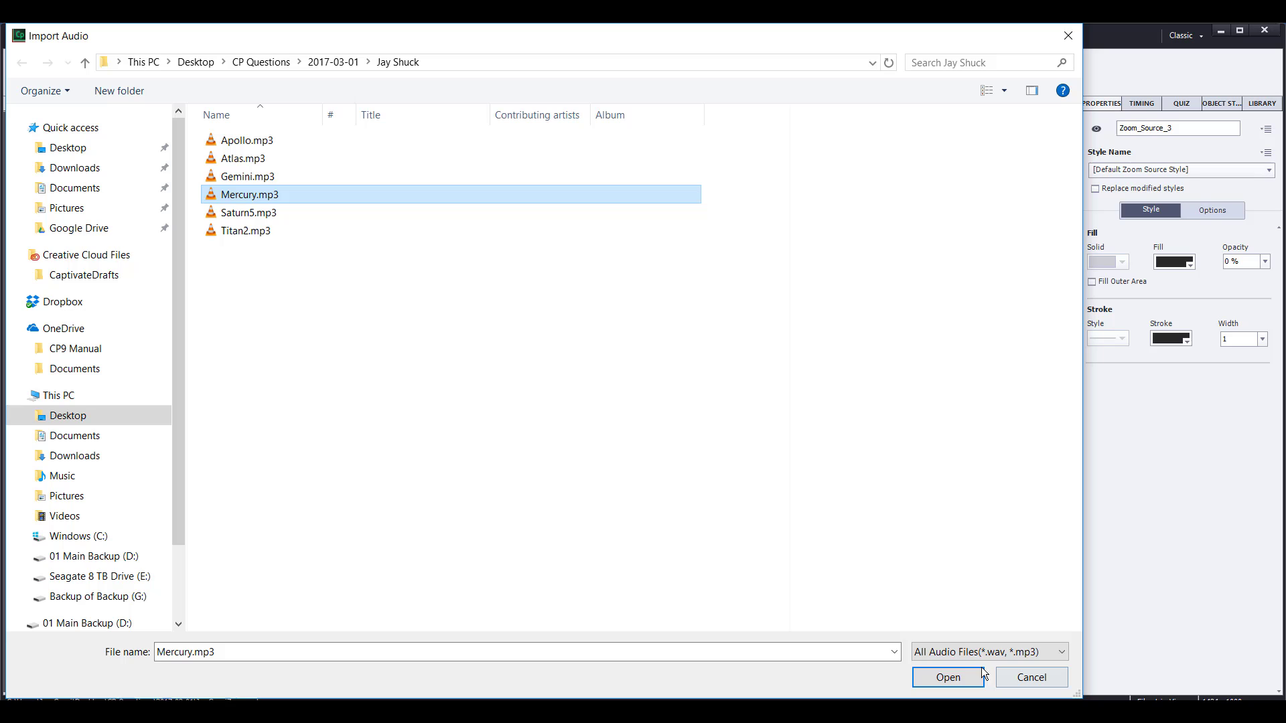
left_click(948, 677)
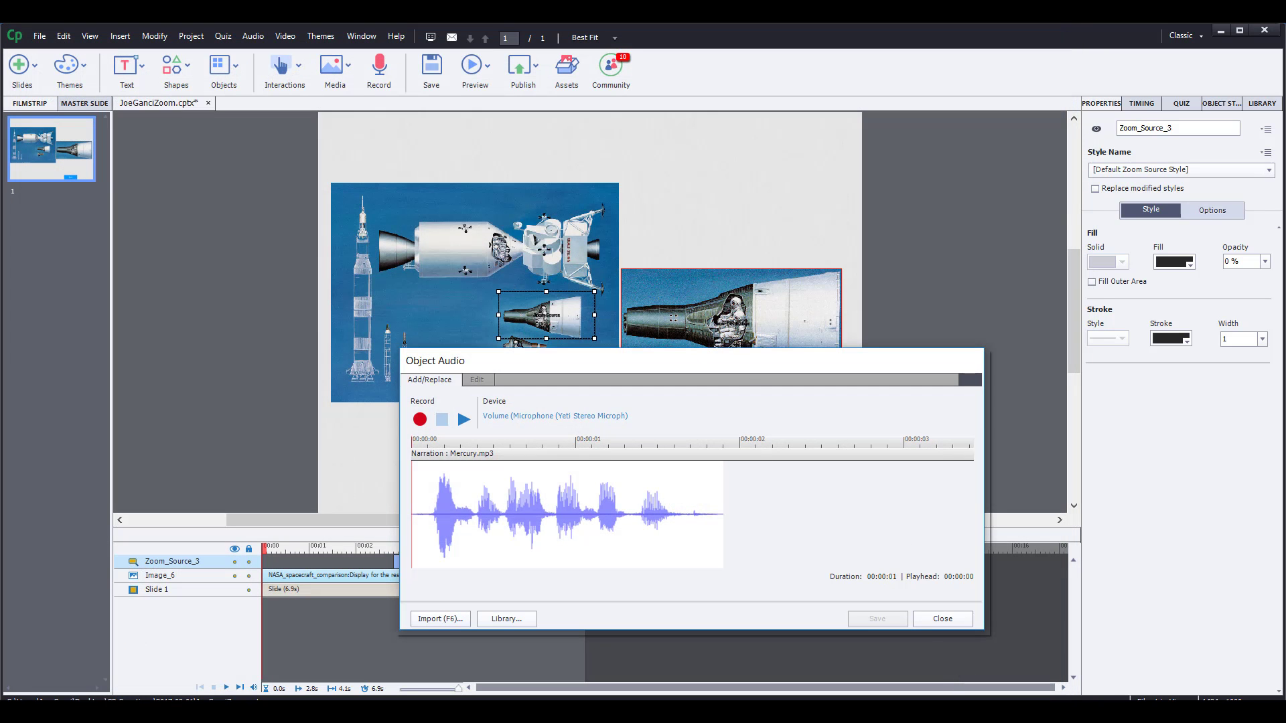
left_click(943, 618)
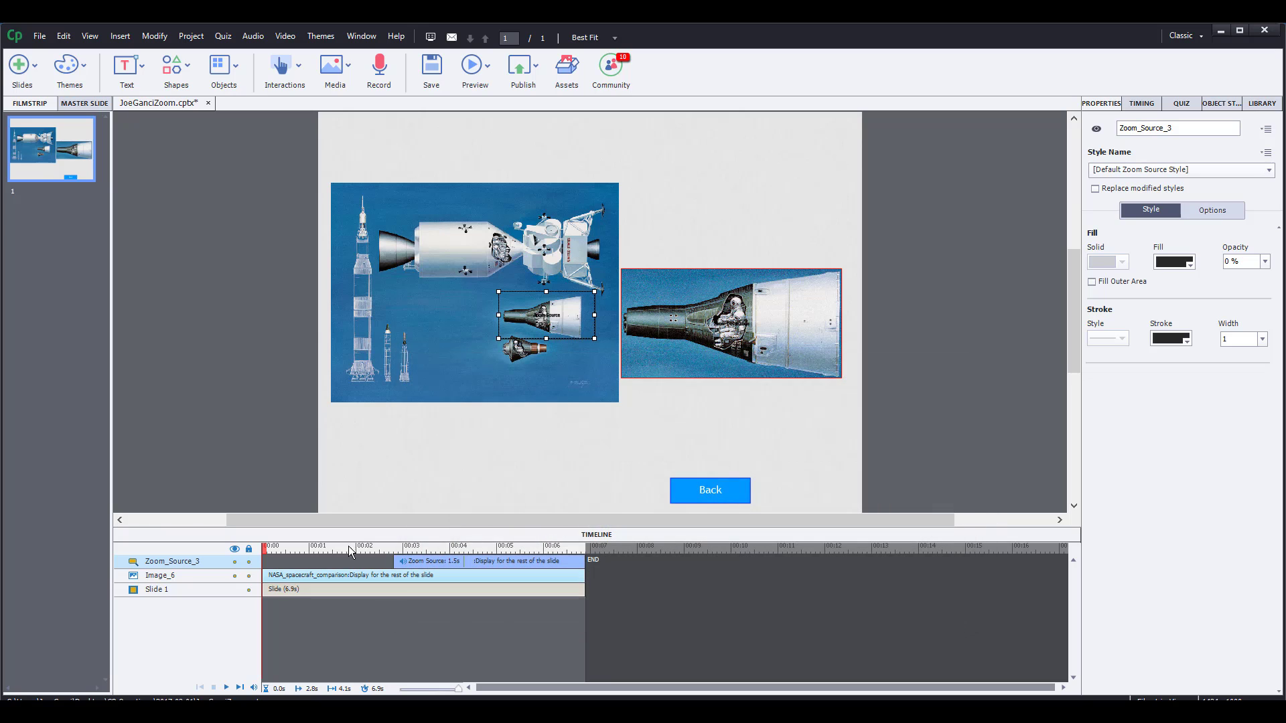
left_click(475, 64)
left_click(523, 133)
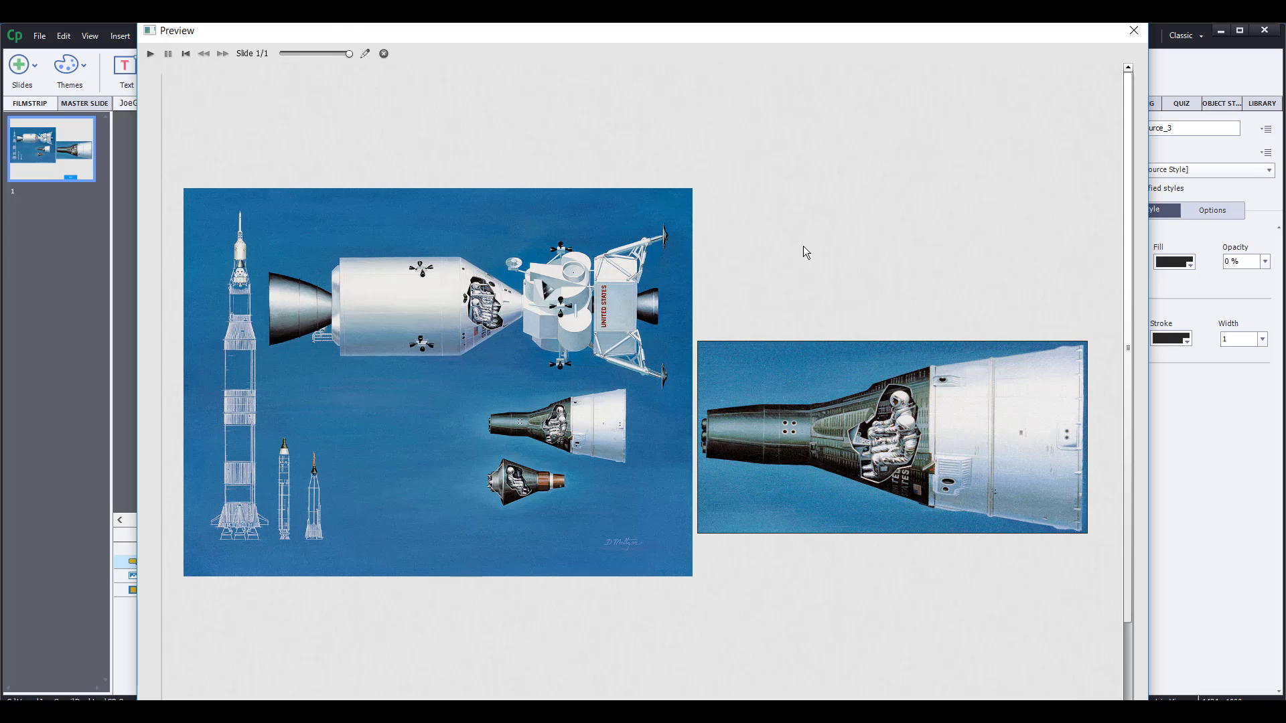
left_click(383, 54)
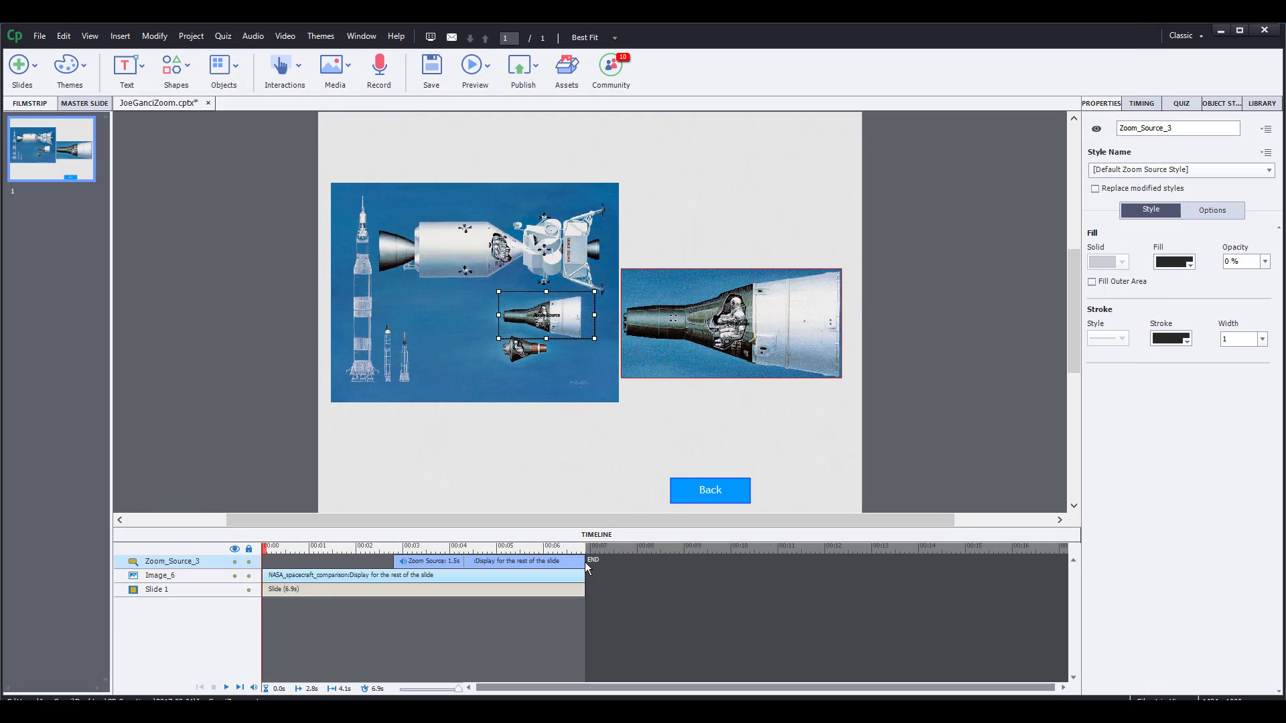
Shorten the zoom source and shift it to start around 3.3 seconds, then select the destination
left_click_drag(586, 562, 540, 568)
left_click_drag(435, 560, 448, 561)
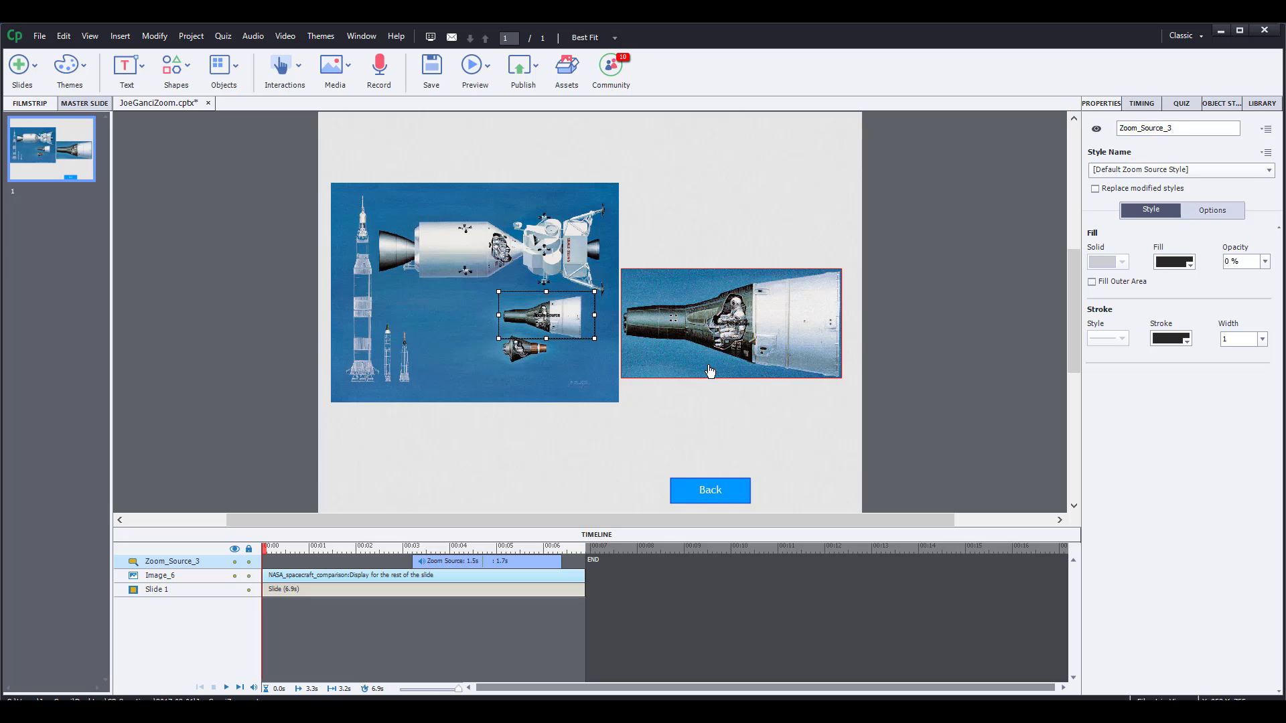
left_click(746, 329)
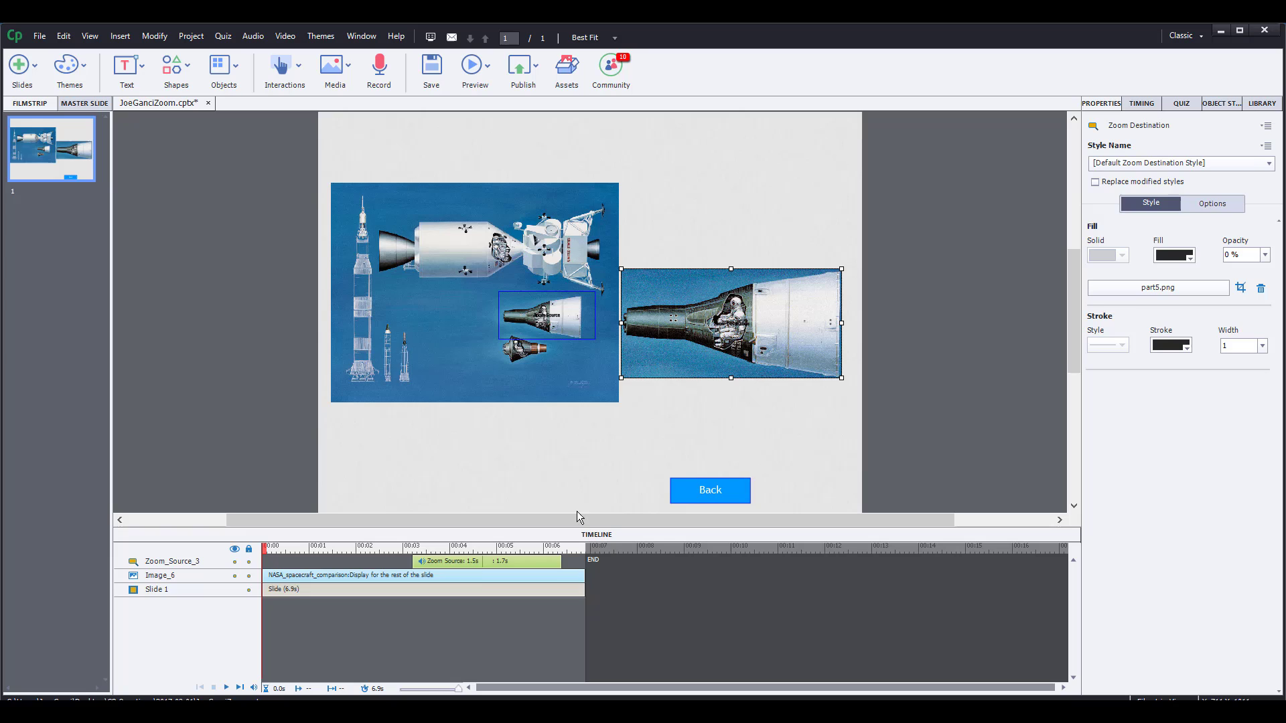